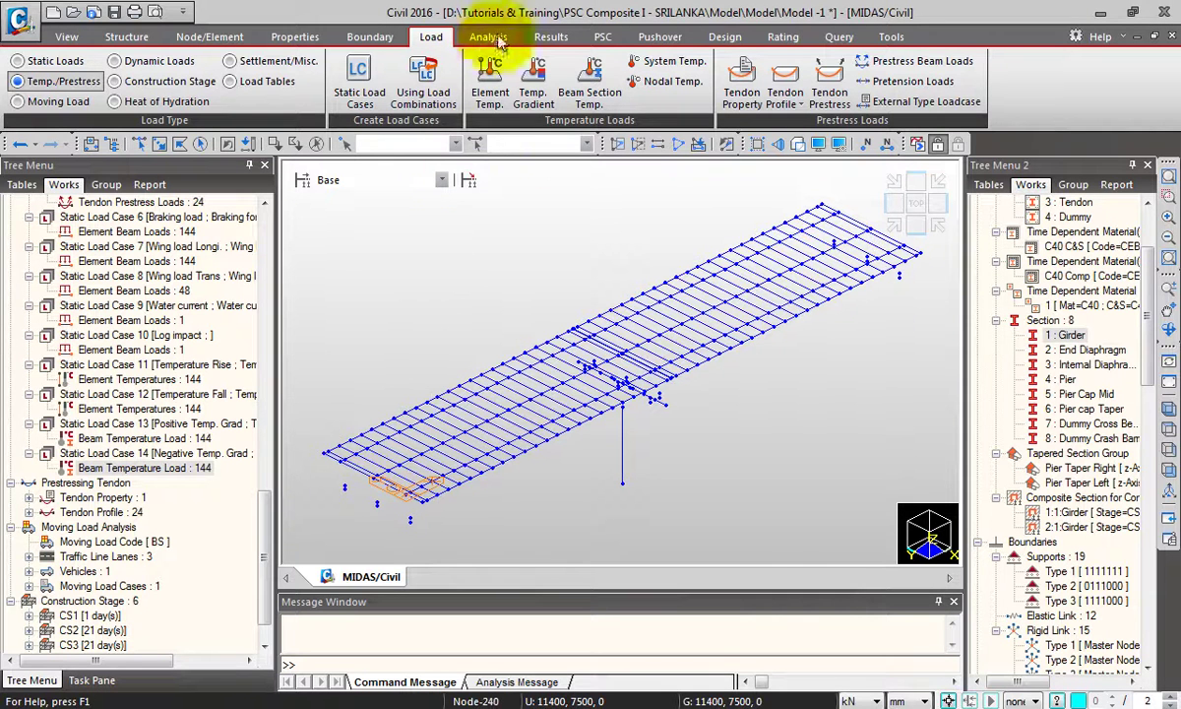
Set moving-load frame results to Normal + Concurrent Force/Stress with Combined Stress Calculation enabled.
{"action": "left_click", "coordinate": [499, 40]}
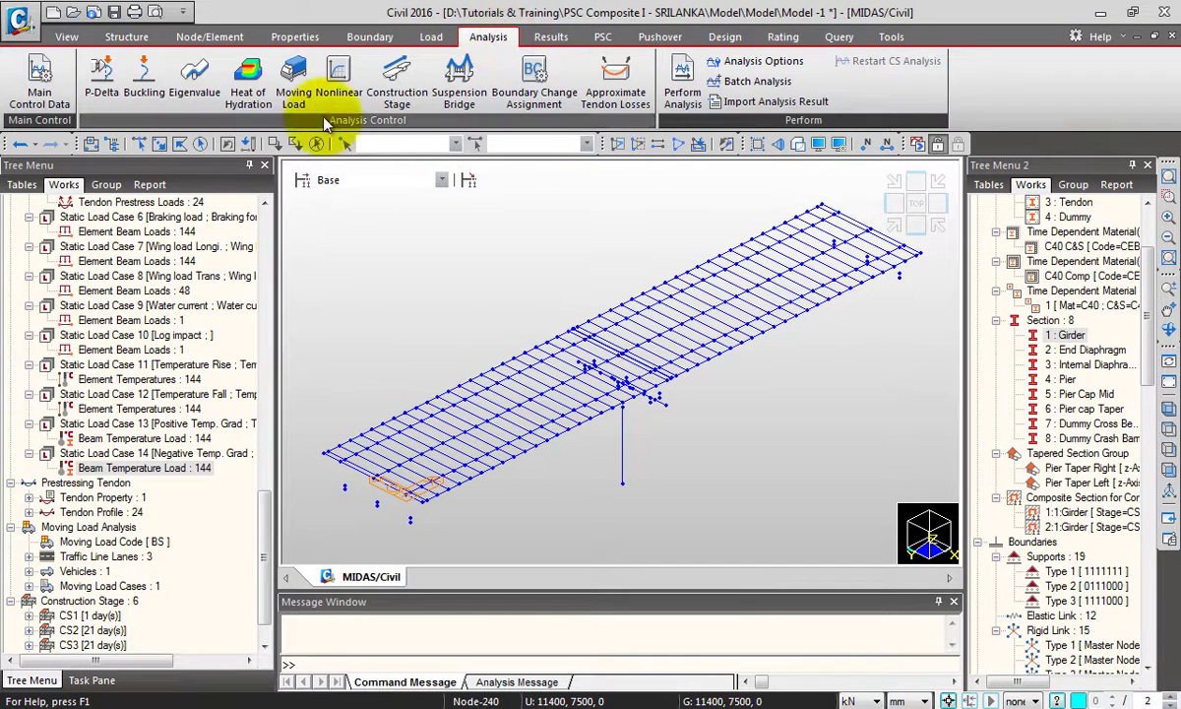
{"action": "left_click", "coordinate": [294, 78]}
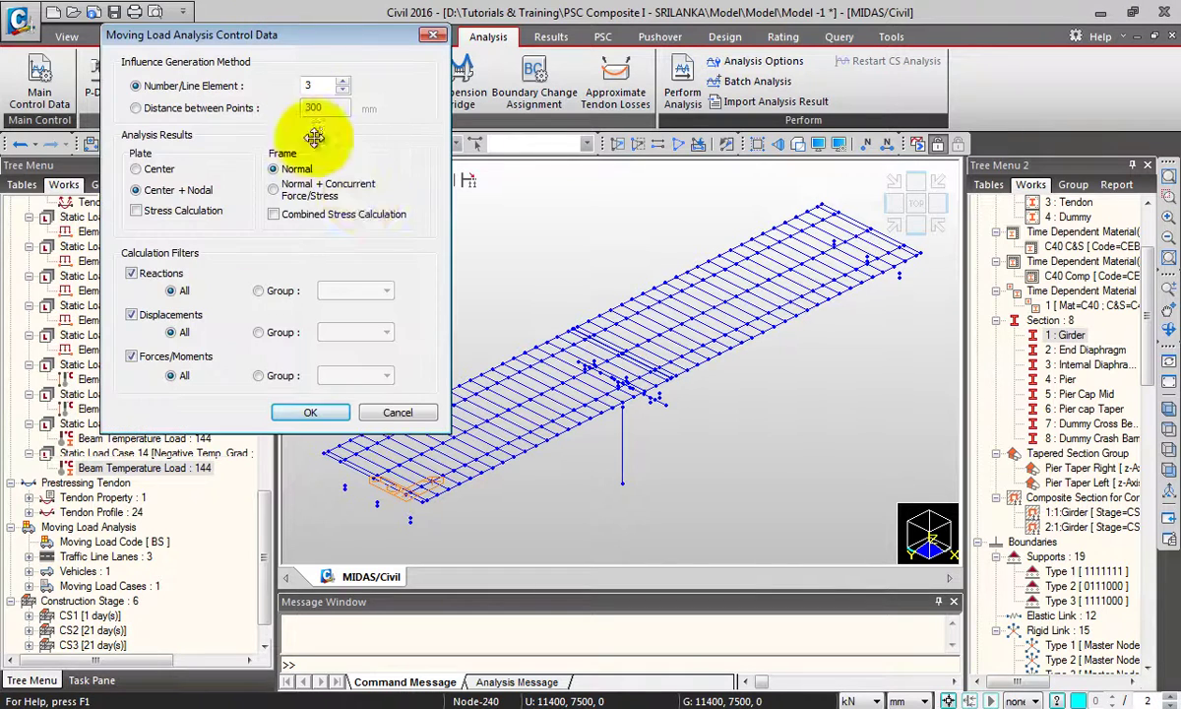
{"action": "left_click", "coordinate": [313, 189]}
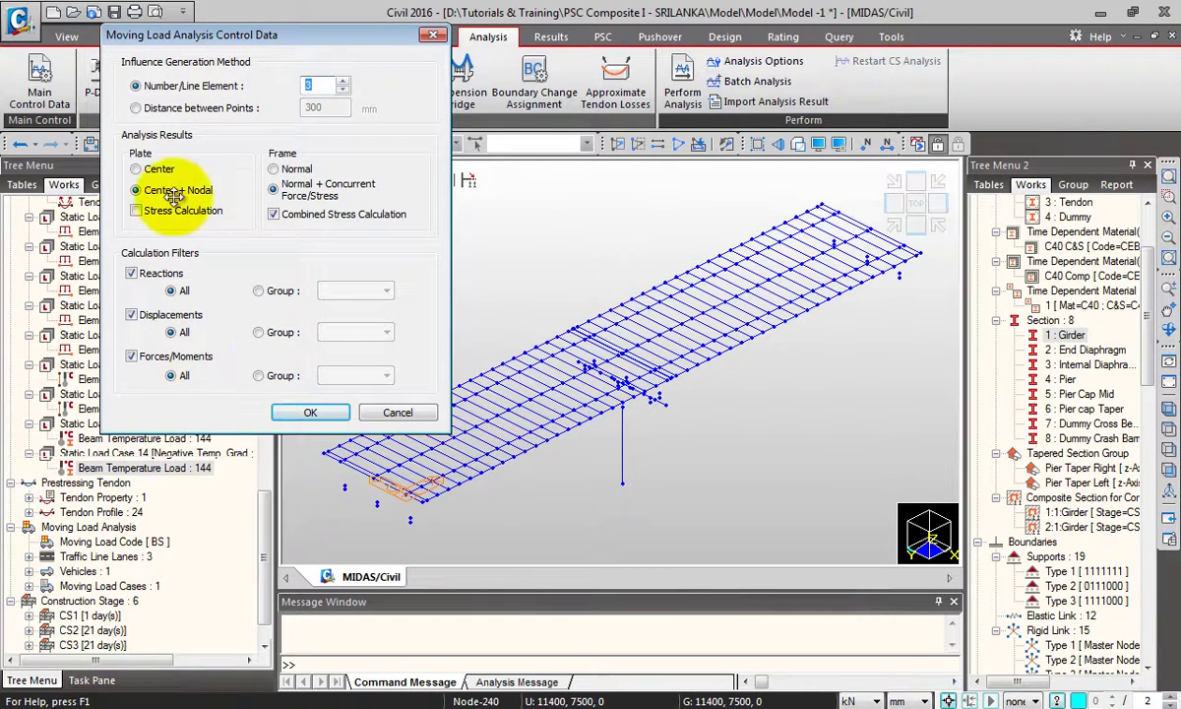
{"action": "left_click", "coordinate": [311, 412]}
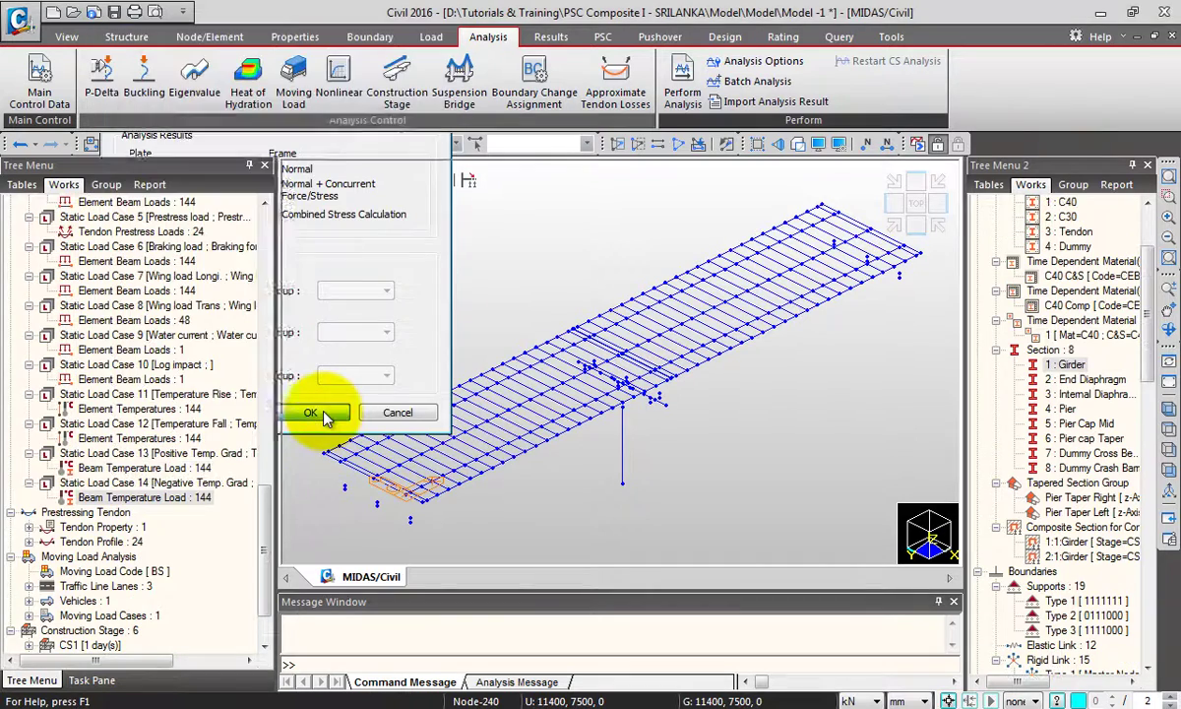
Open Construction Stage Analysis Control and confirm the time-dependent creep and shrinkage settings.
{"action": "left_click", "coordinate": [397, 78]}
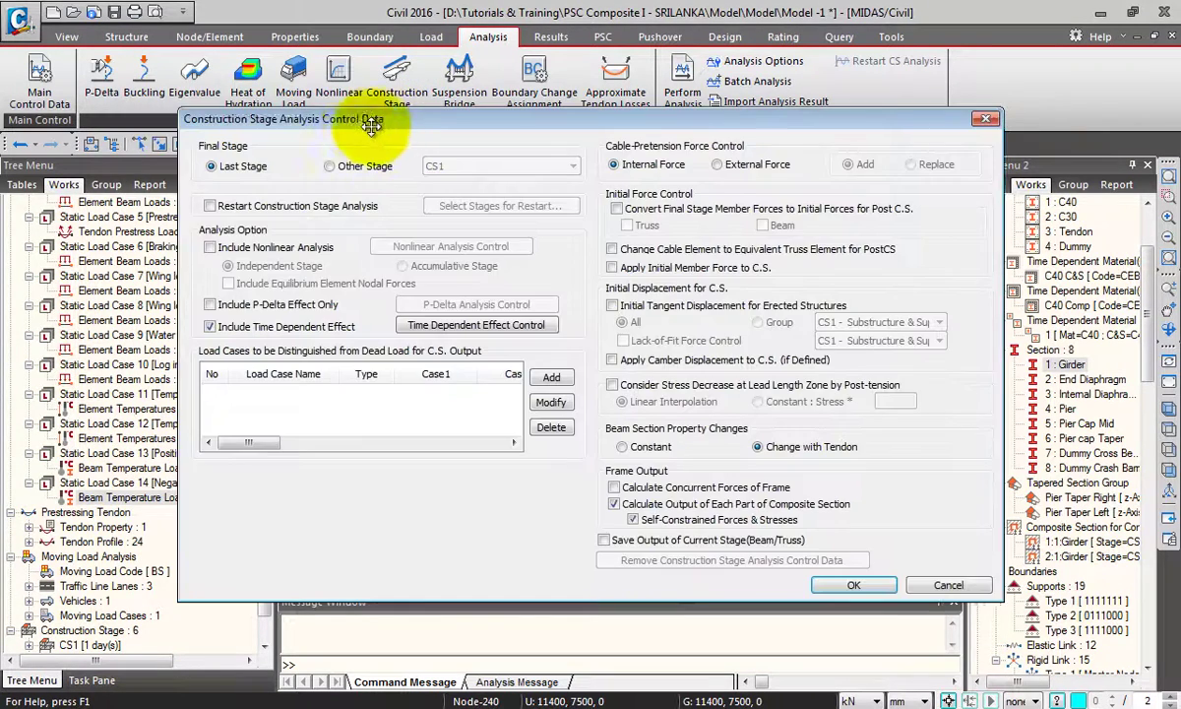
{"action": "left_click_drag", "start_coordinate": [347, 118], "coordinate": [276, 99]}
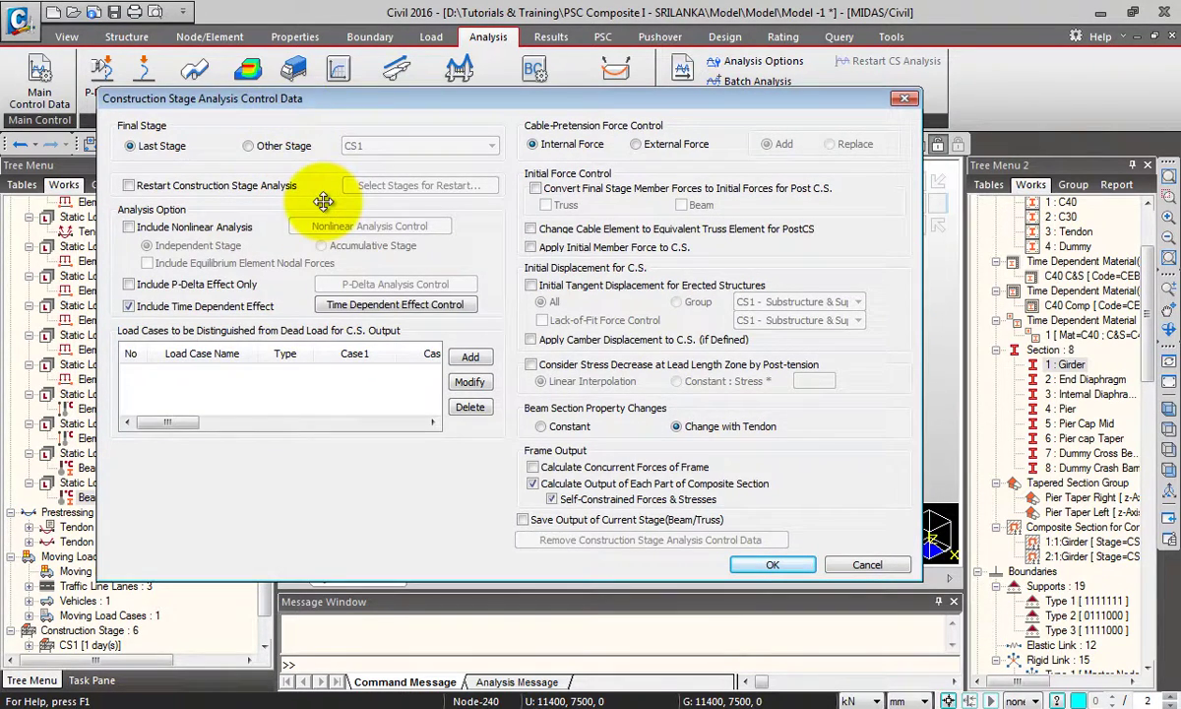
{"action": "left_click", "coordinate": [433, 305]}
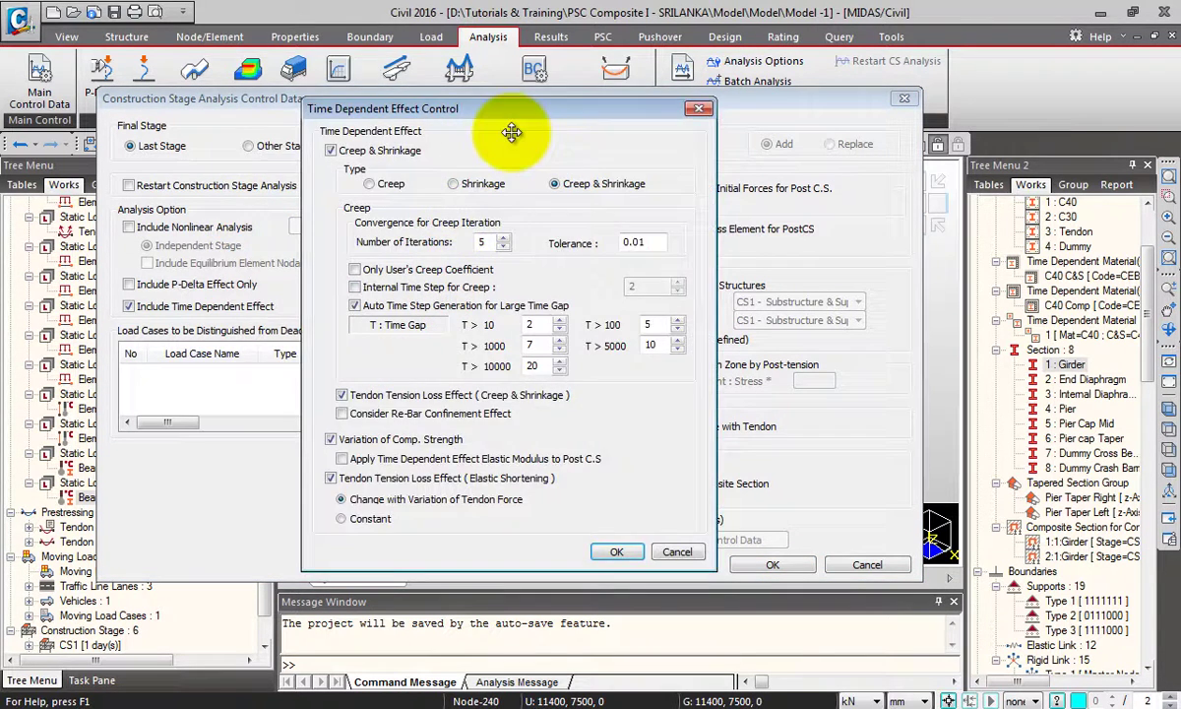
{"action": "left_click_drag", "start_coordinate": [511, 133], "coordinate": [427, 94]}
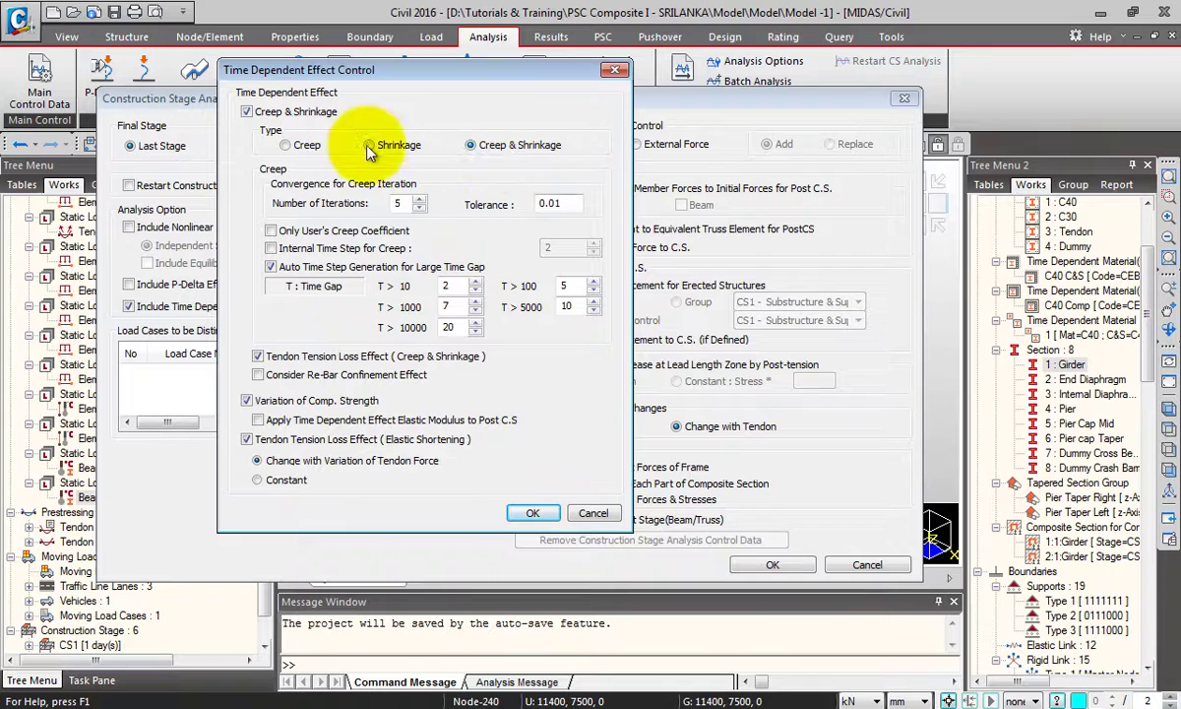
{"action": "left_click", "coordinate": [533, 513]}
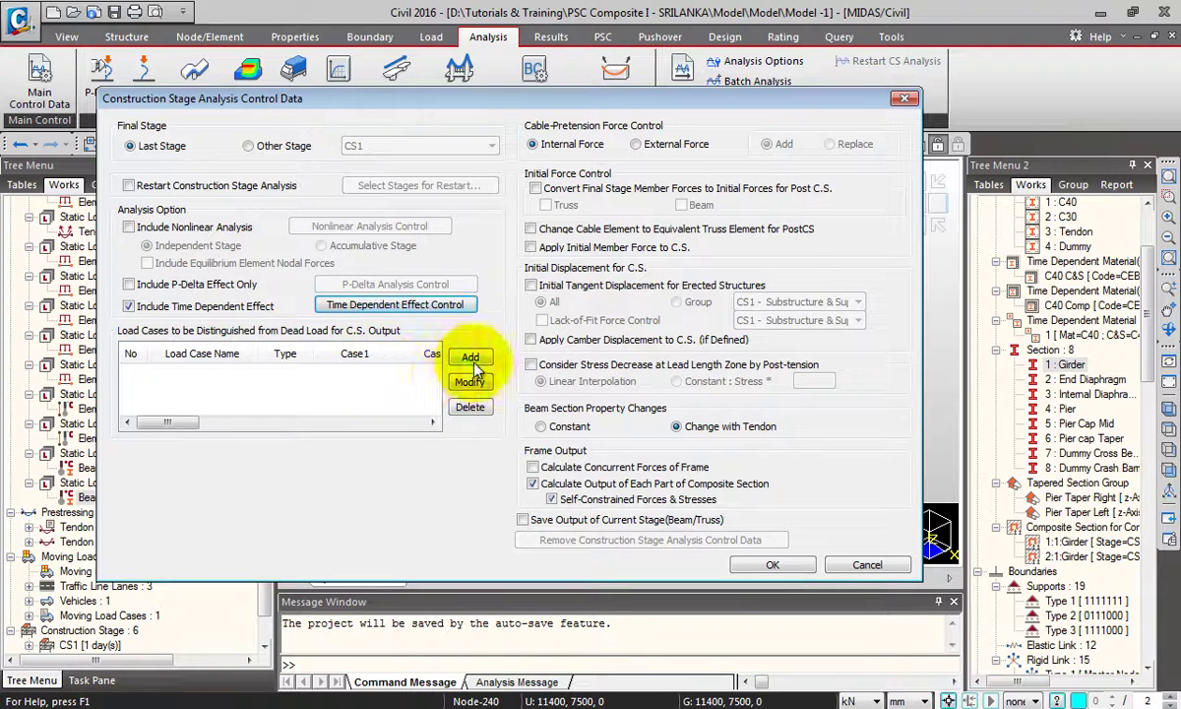
{"action": "left_click_drag", "start_coordinate": [399, 99], "coordinate": [405, 55]}
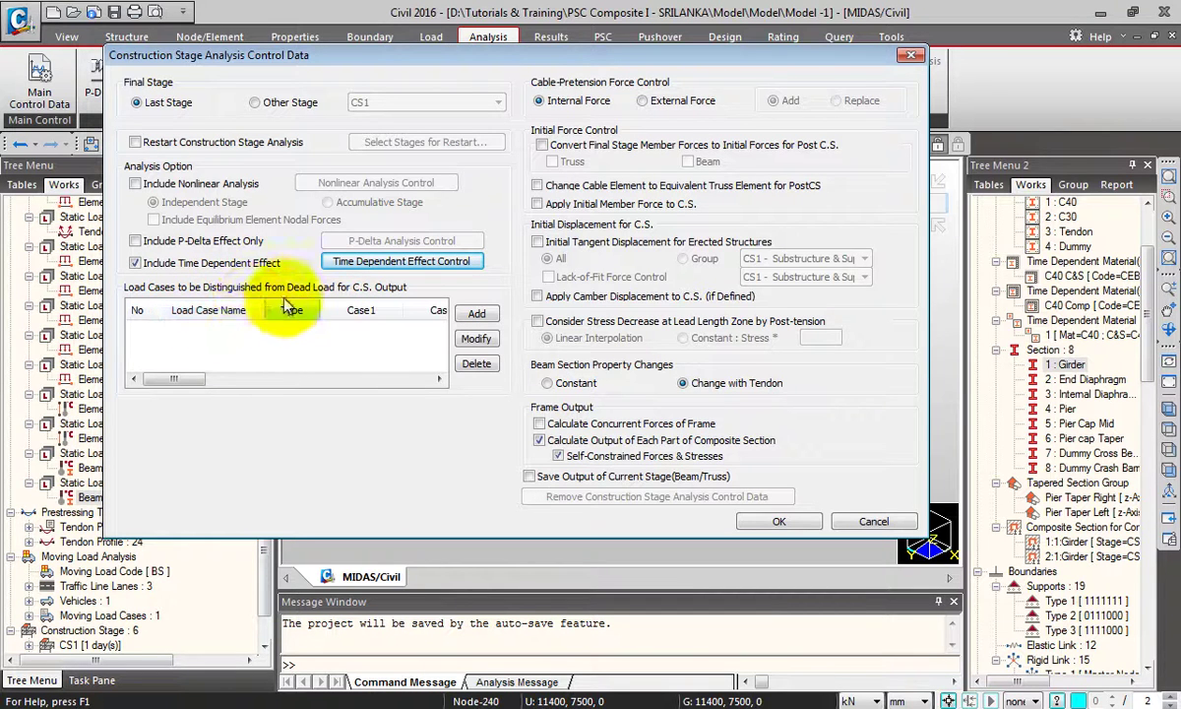
Add an erection load assigning SIDL as Dead Load of Wearing Surfaces and Utilities (DW).
{"action": "left_click", "coordinate": [477, 314]}
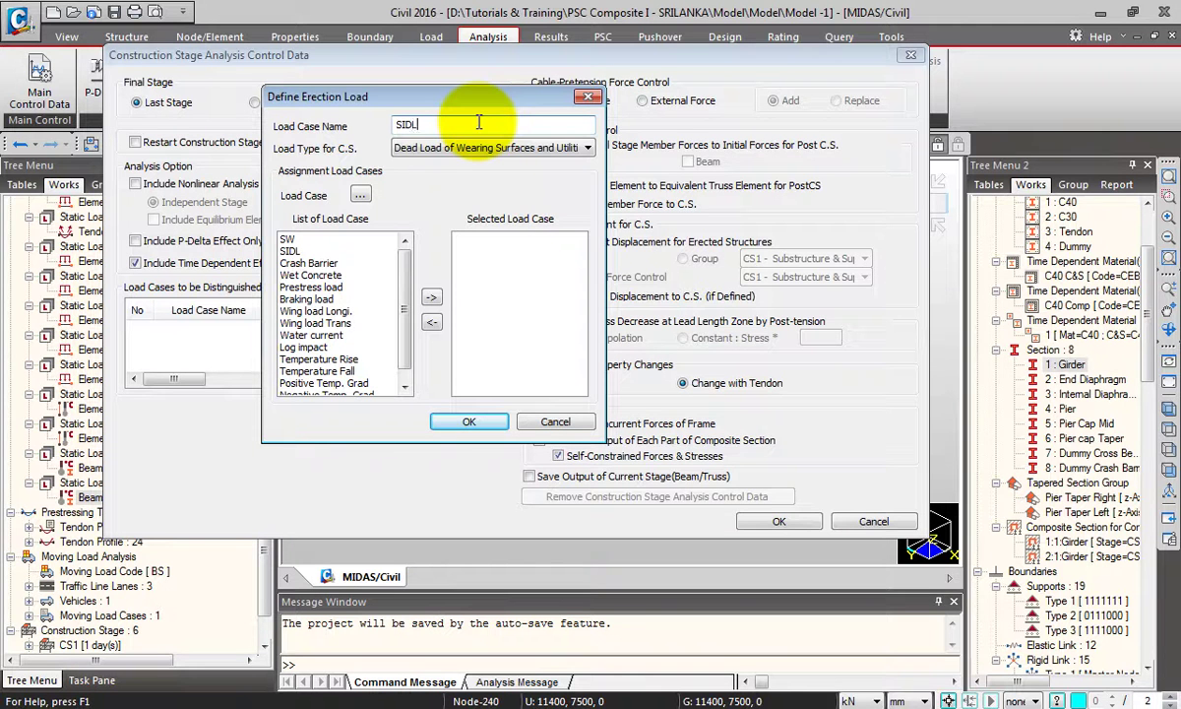
{"action": "double_click", "coordinate": [305, 251]}
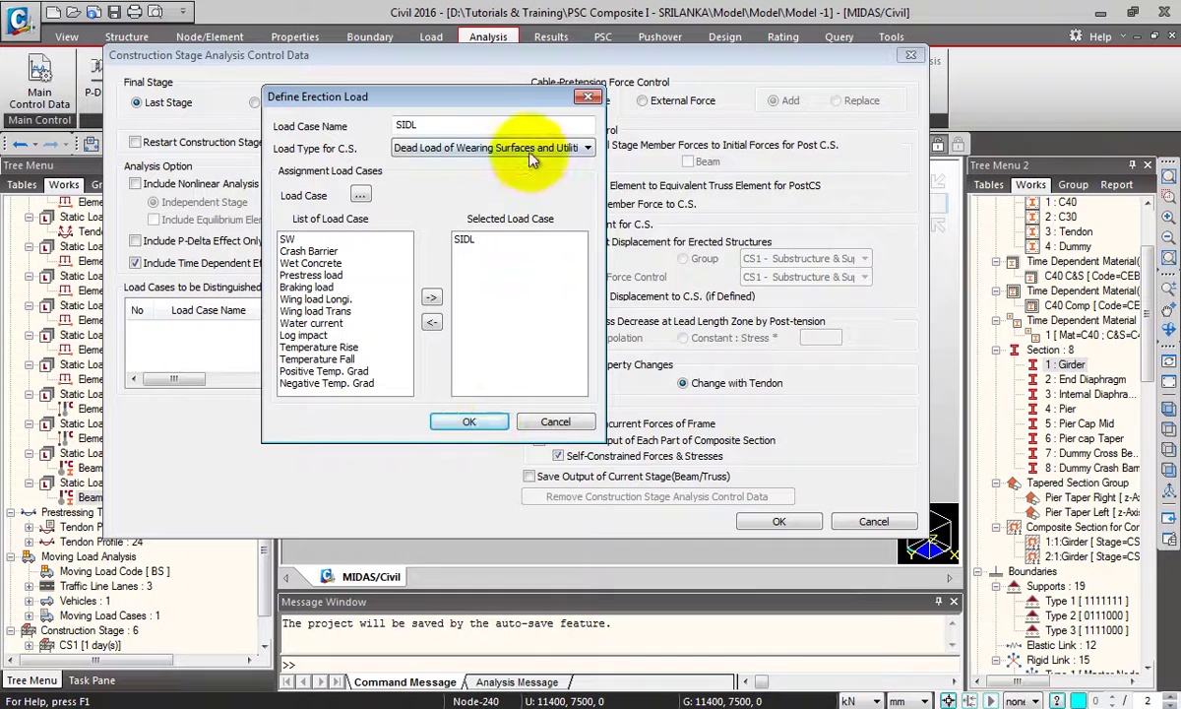
{"action": "left_click", "coordinate": [495, 146]}
{"action": "left_click", "coordinate": [526, 188]}
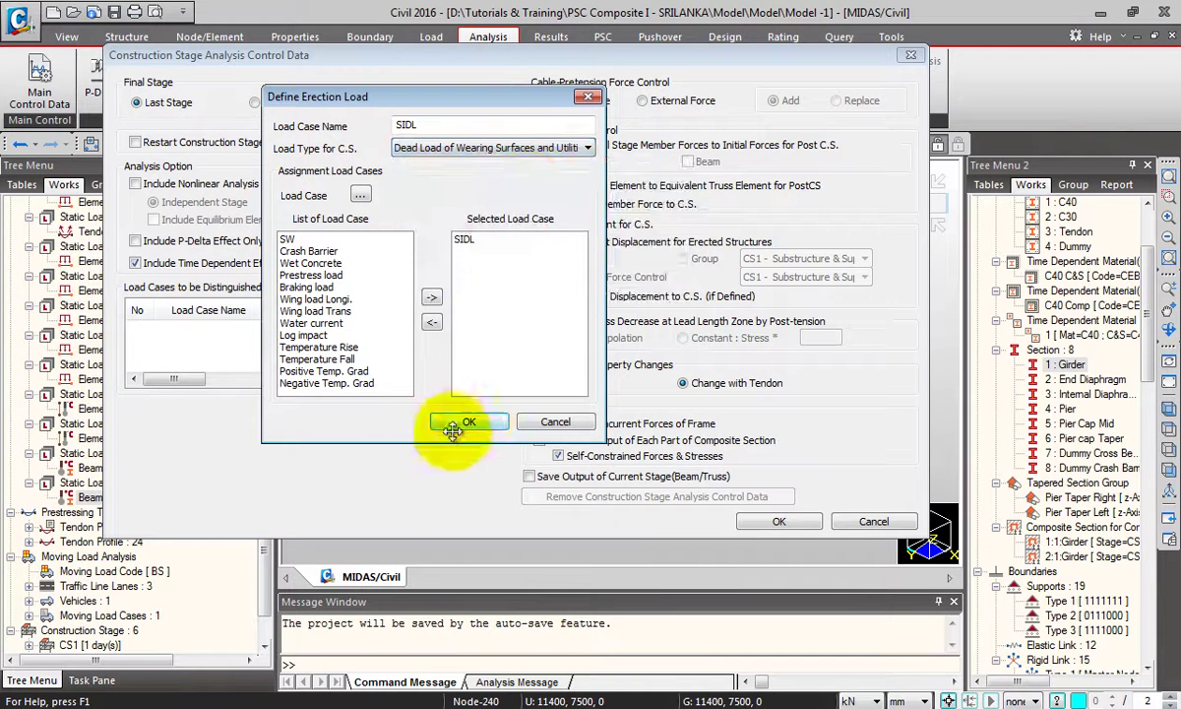
{"action": "left_click", "coordinate": [469, 421]}
{"action": "left_click", "coordinate": [478, 312]}
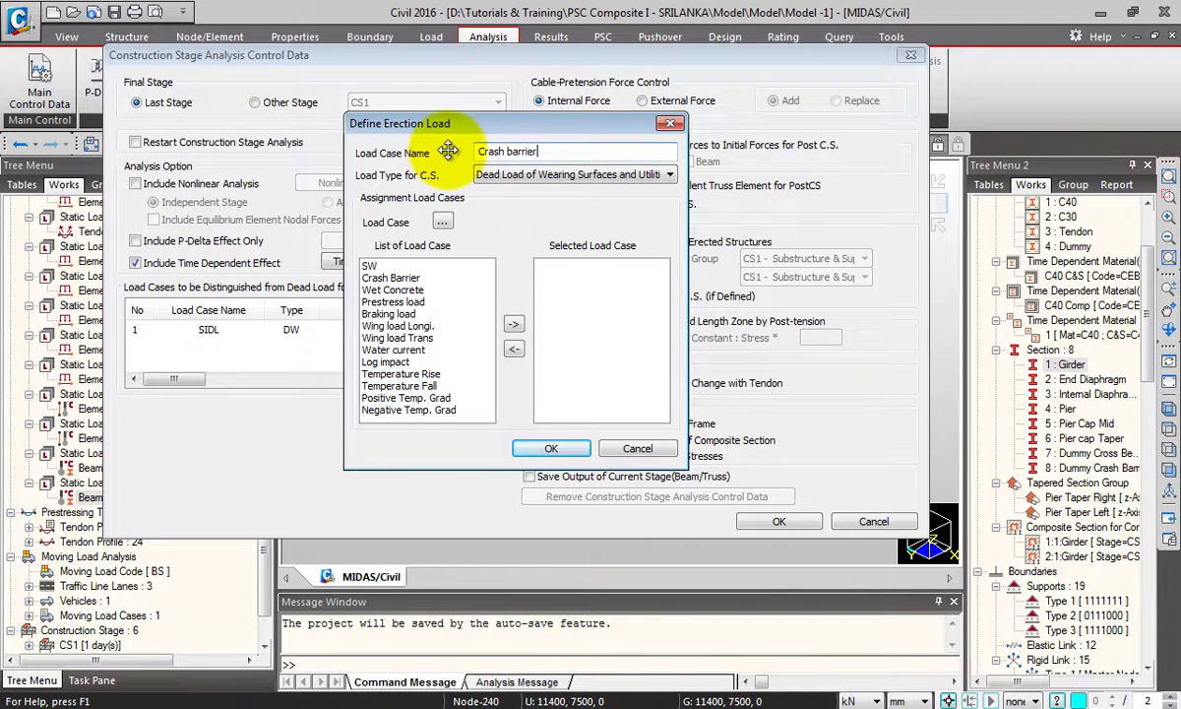
Define Crash Barrier as a Dead Load of Component and Attachments (DC) erection load.
{"action": "left_click", "coordinate": [525, 179]}
{"action": "left_click", "coordinate": [539, 202]}
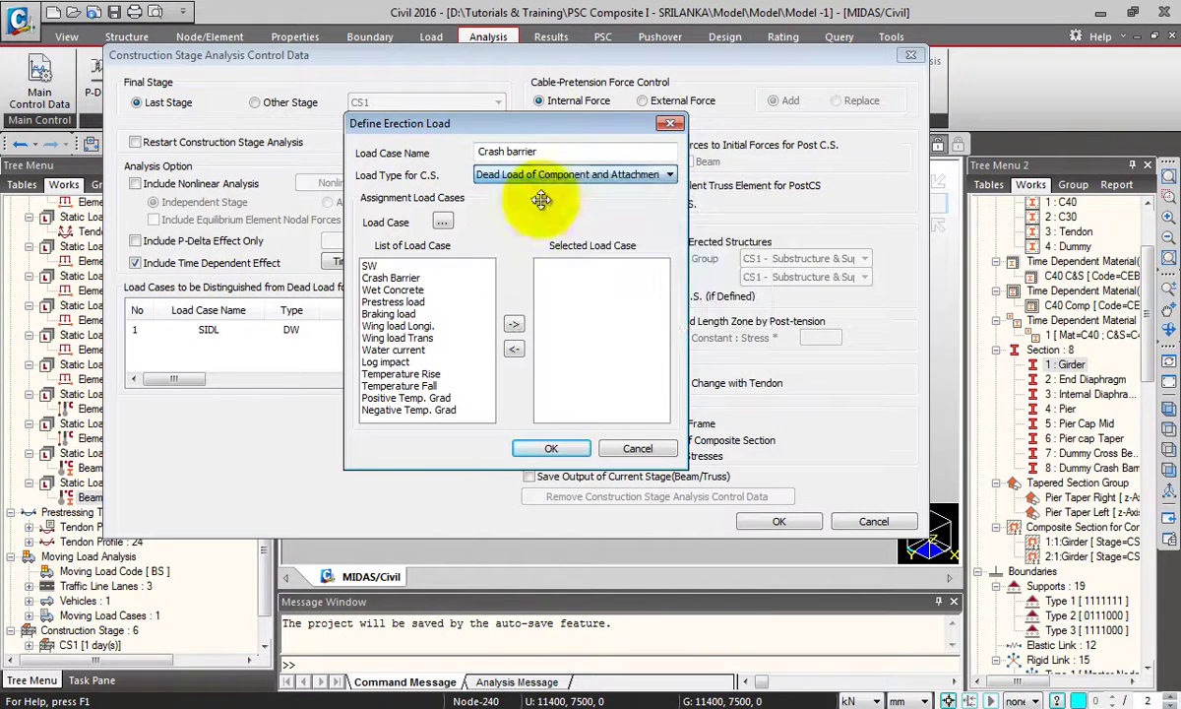
{"action": "left_click", "coordinate": [409, 277]}
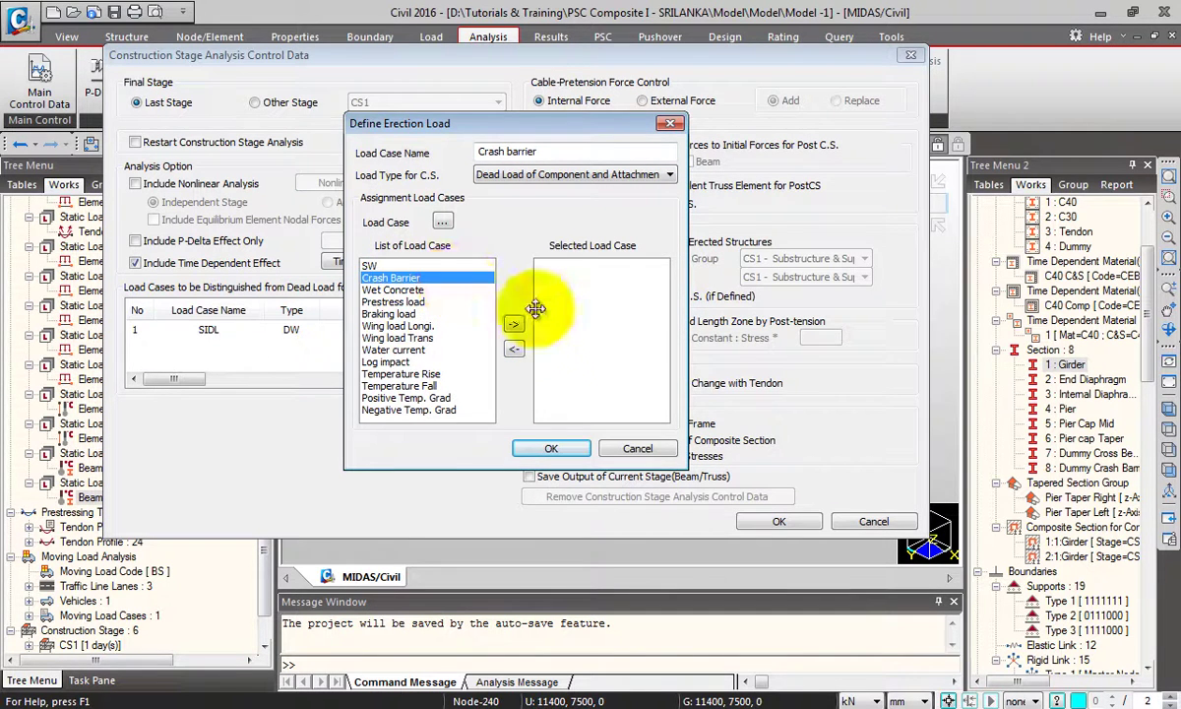
{"action": "left_click", "coordinate": [515, 324]}
{"action": "left_click", "coordinate": [543, 448]}
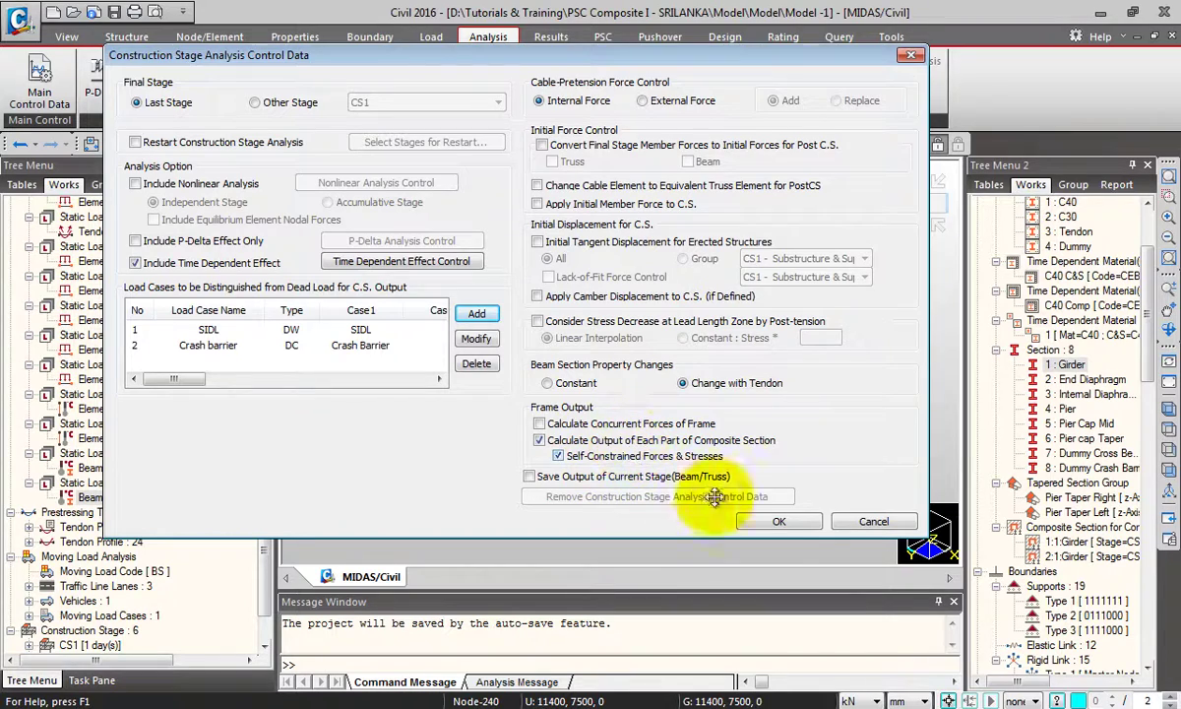
Apply the construction stage analysis control settings.
{"action": "left_click", "coordinate": [795, 523]}
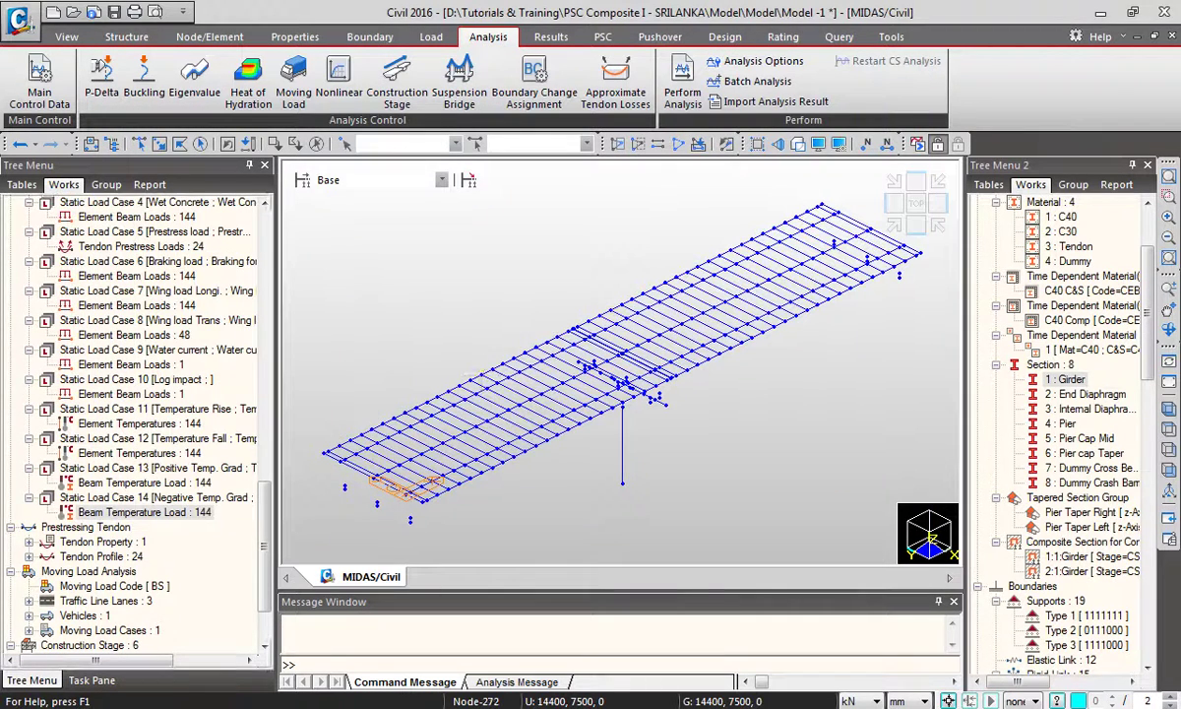
{"action": "scroll", "coordinate": [251, 219], "scroll_direction": "up", "scroll_amount": 20}
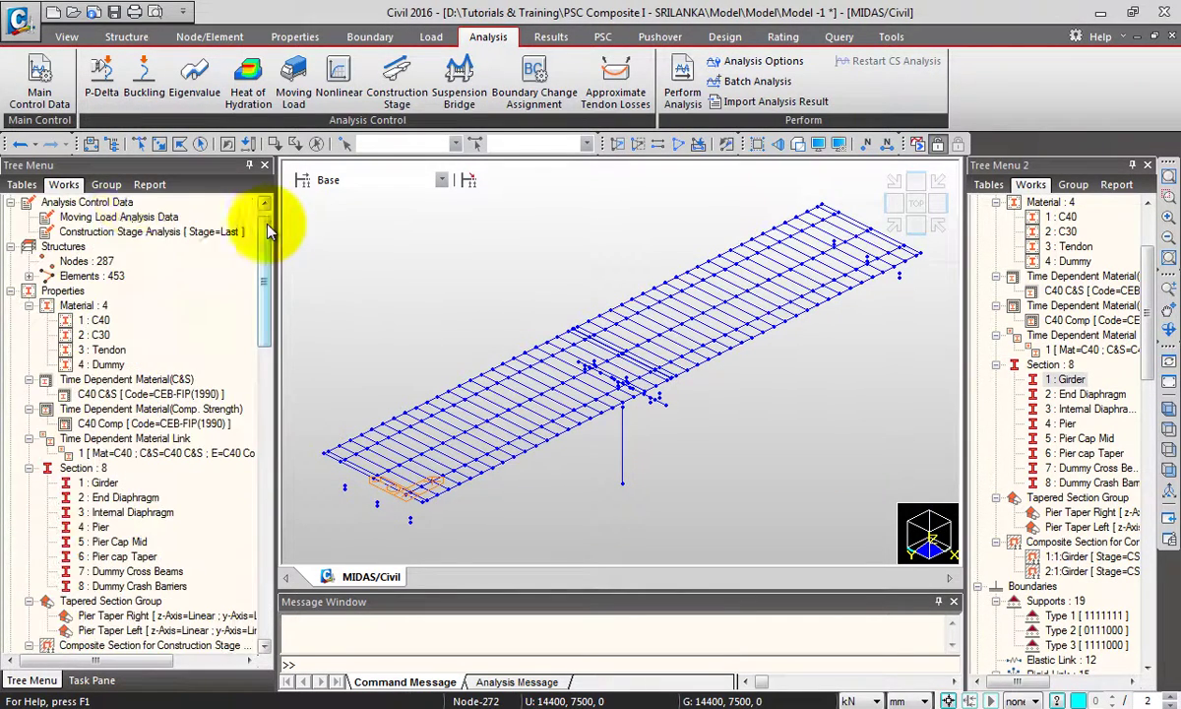
{"action": "scroll", "coordinate": [250, 219], "scroll_direction": "up", "scroll_amount": 1}
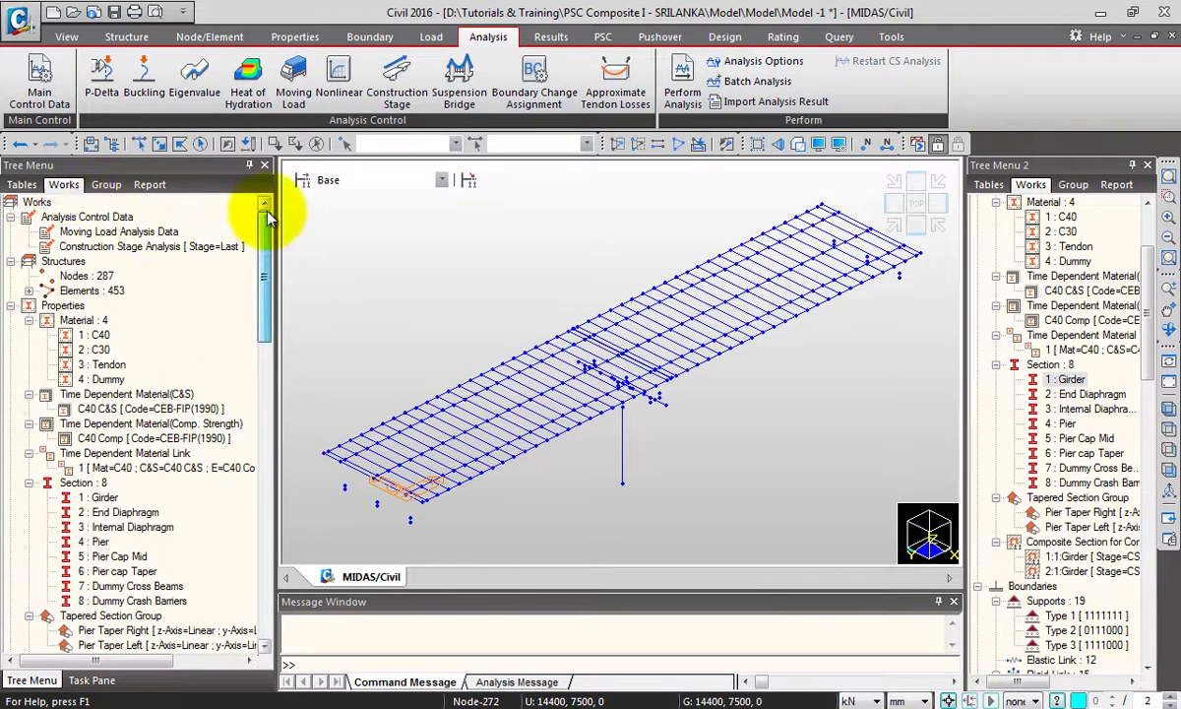
Expand the Works tree to Level 1, then to Level 2.
{"action": "right_click", "coordinate": [41, 202]}
{"action": "left_click", "coordinate": [87, 233]}
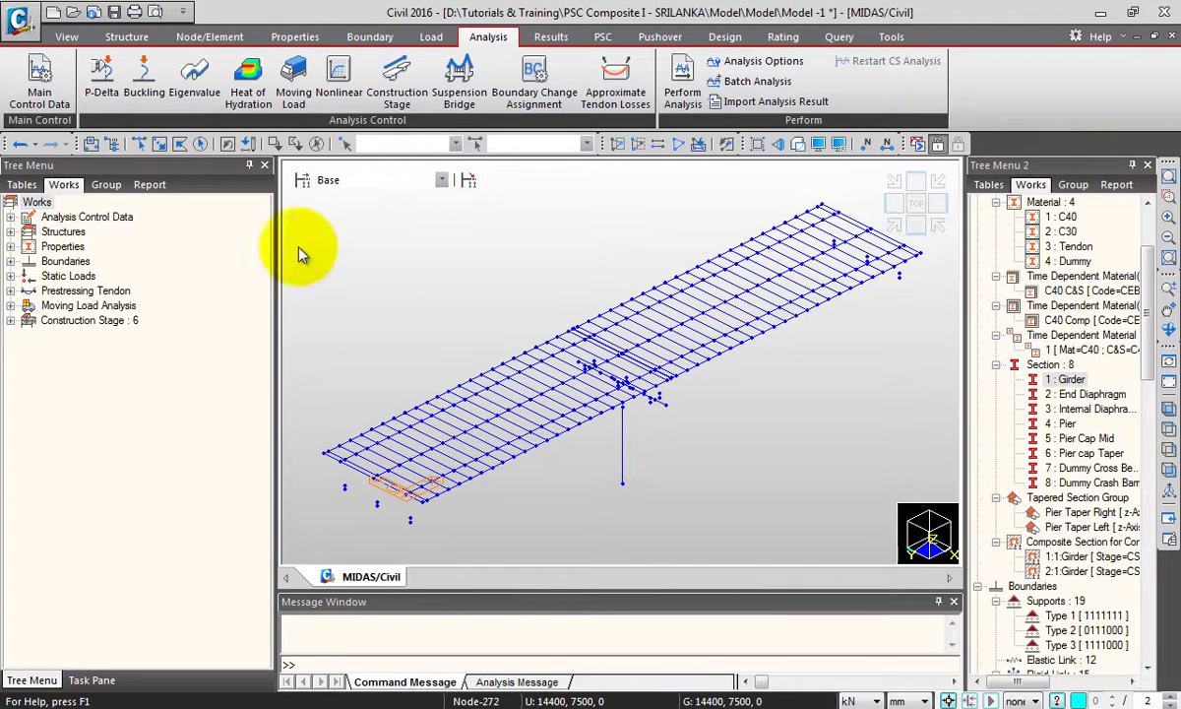
{"action": "right_click", "coordinate": [33, 201]}
{"action": "left_click", "coordinate": [79, 251]}
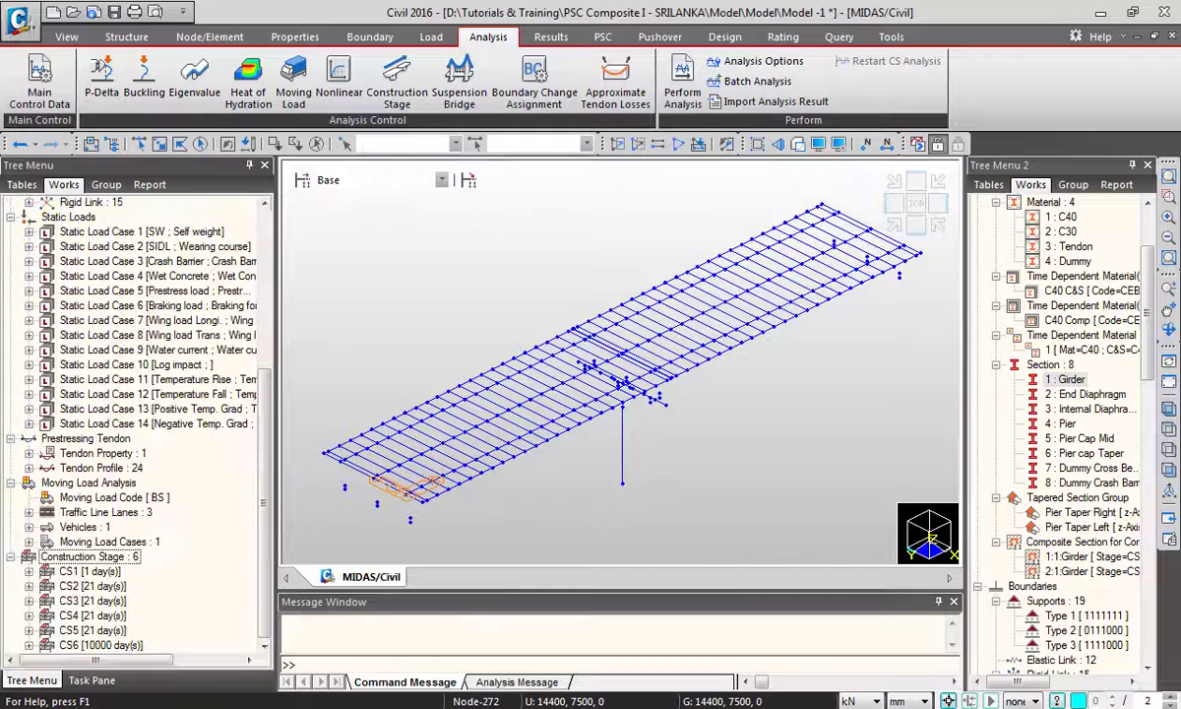
{"action": "scroll", "coordinate": [274, 234], "scroll_direction": "up", "scroll_amount": 6}
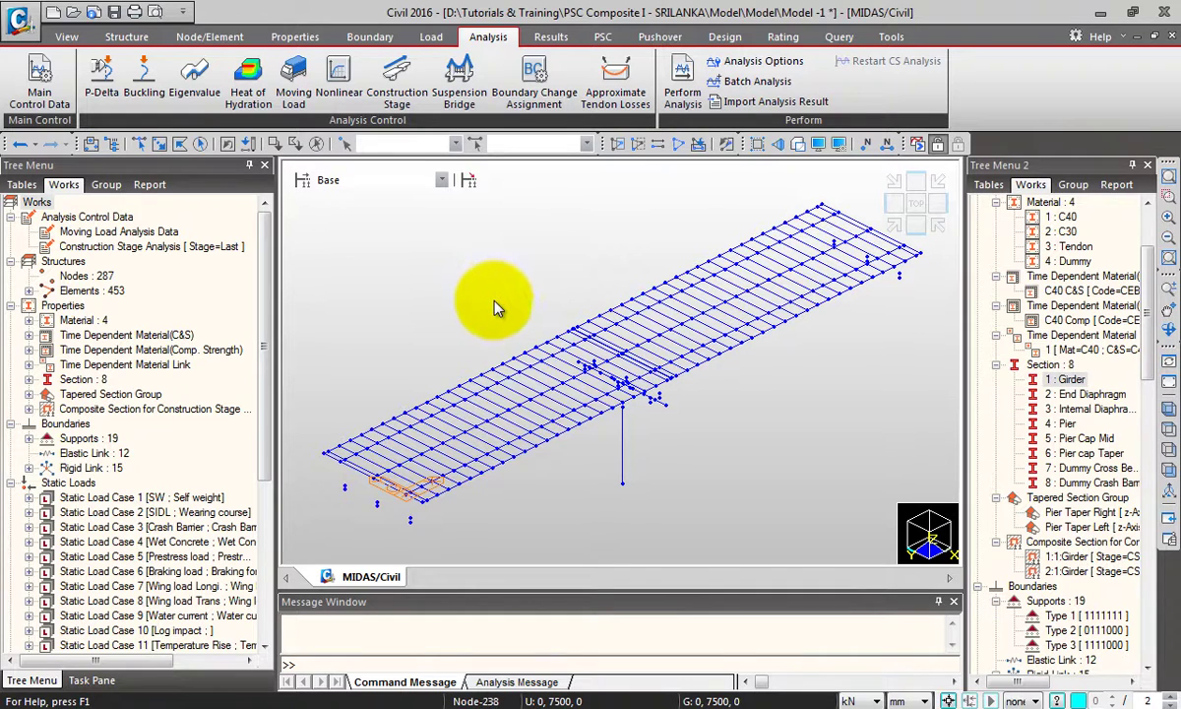
Run Perform Analysis and follow progress until Construction Stage Analysis reports OK.
{"action": "left_click", "coordinate": [684, 85]}
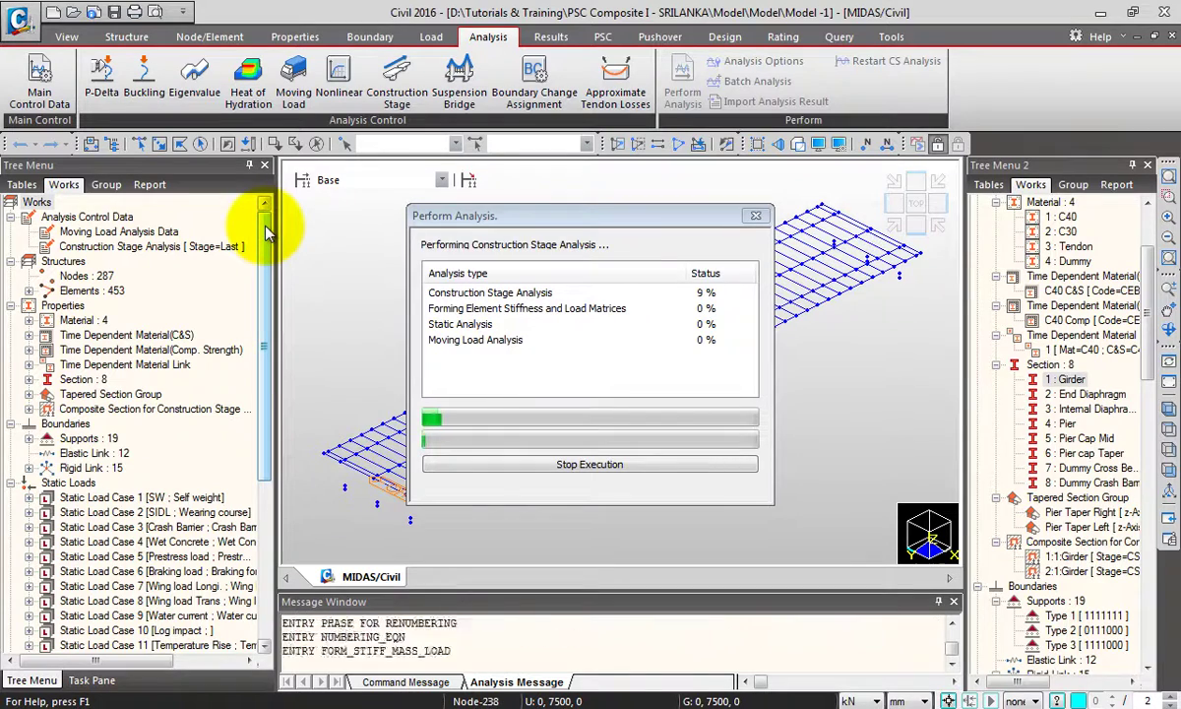
{"action": "left_click_drag", "start_coordinate": [266, 231], "coordinate": [183, 258]}
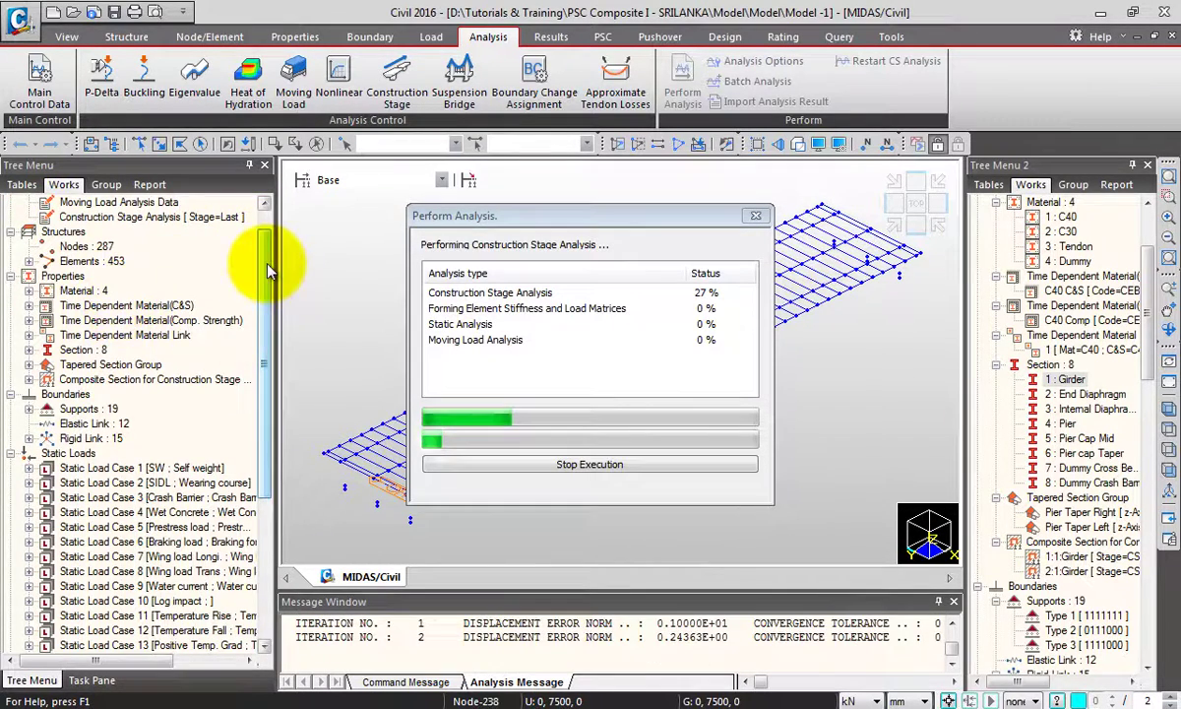
{"action": "scroll", "coordinate": [263, 256], "scroll_direction": "down", "scroll_amount": 2}
{"action": "left_click_drag", "start_coordinate": [263, 342], "coordinate": [263, 266]}
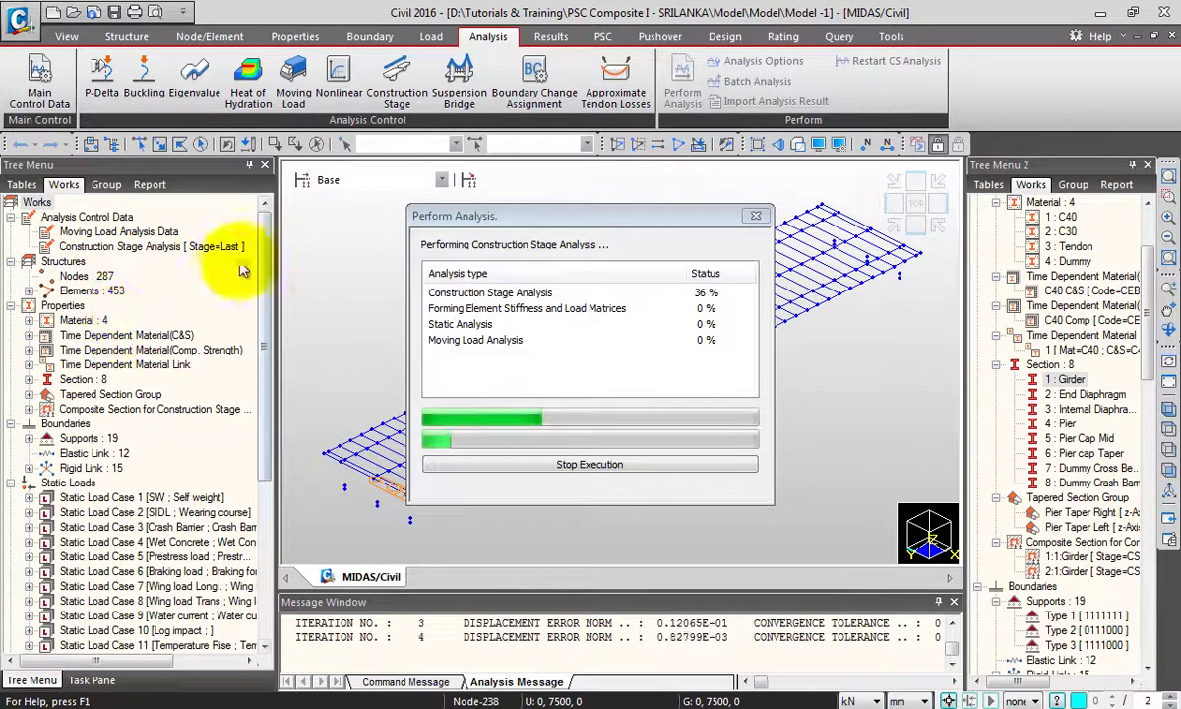
{"action": "scroll", "coordinate": [157, 290], "scroll_direction": "down", "scroll_amount": 3}
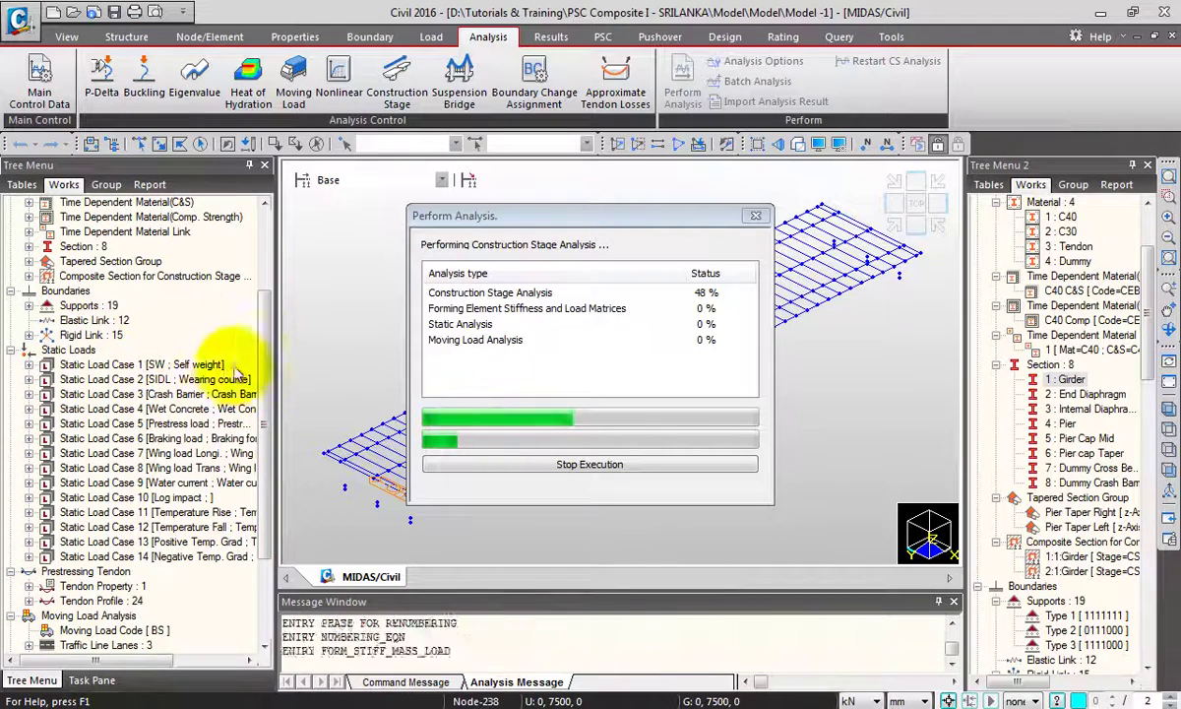
{"action": "scroll", "coordinate": [261, 319], "scroll_direction": "down", "scroll_amount": 2}
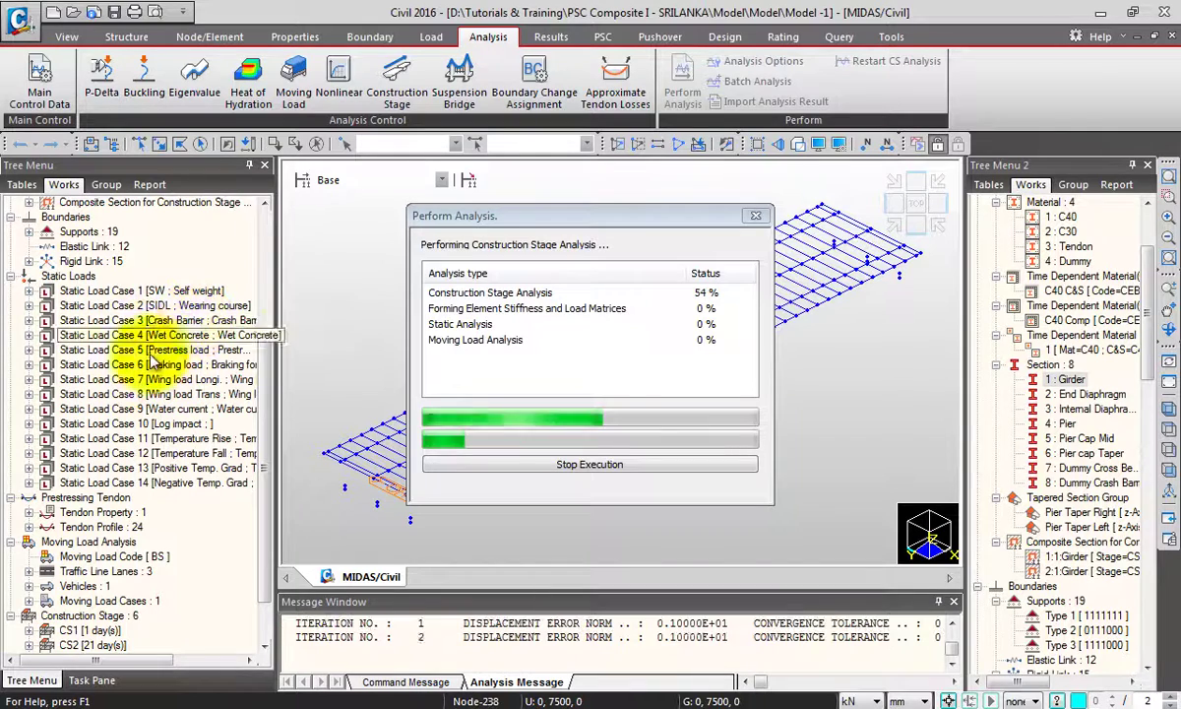
{"action": "scroll", "coordinate": [270, 369], "scroll_direction": "up", "scroll_amount": 1}
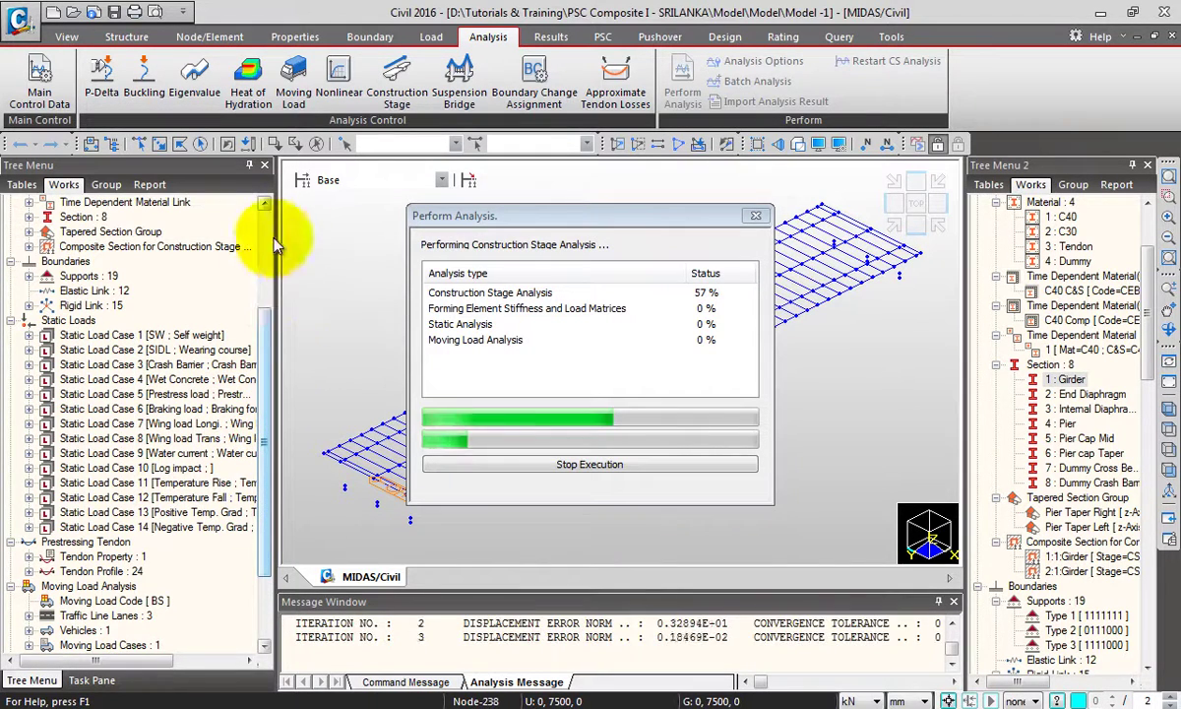
{"action": "scroll", "coordinate": [273, 375], "scroll_direction": "down", "scroll_amount": 3}
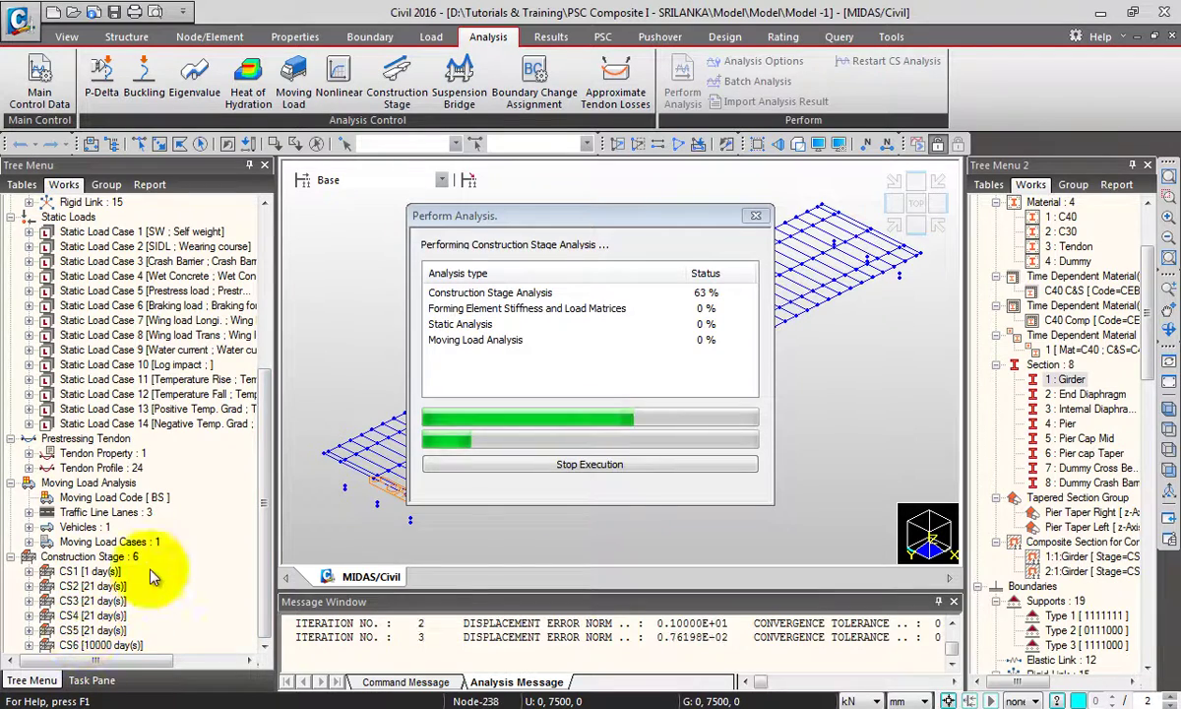
{"action": "scroll", "coordinate": [277, 423], "scroll_direction": "up", "scroll_amount": 1}
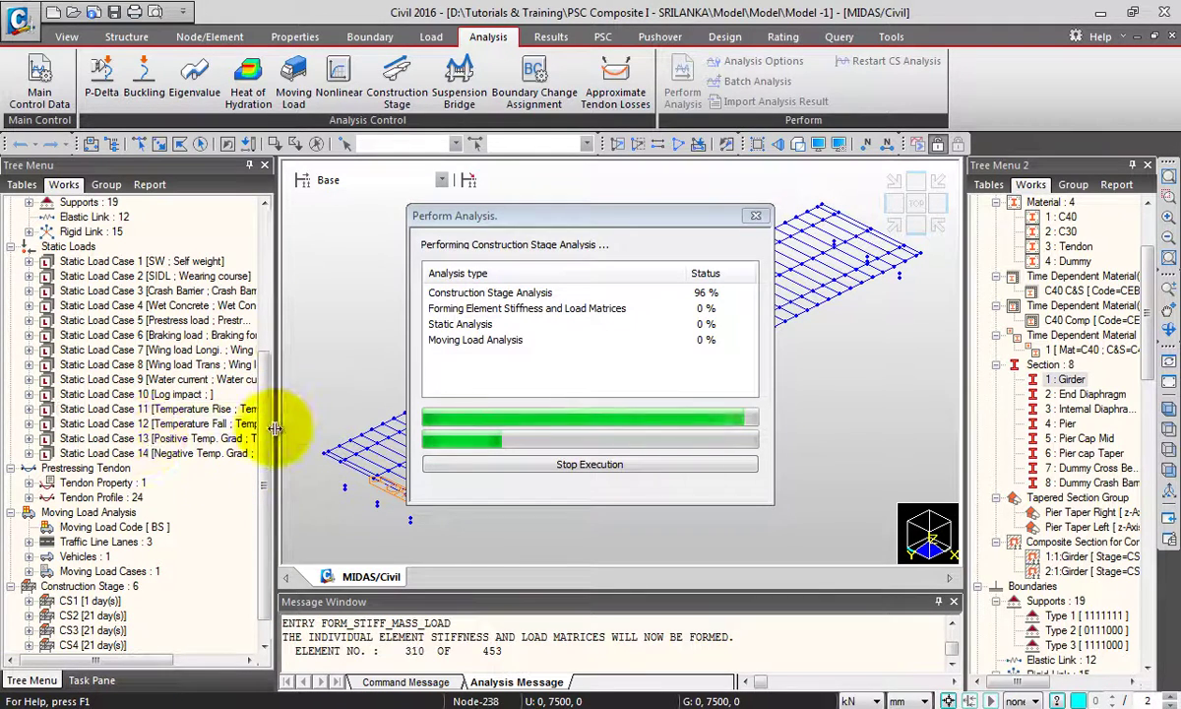
{"action": "left_click_drag", "start_coordinate": [264, 428], "coordinate": [257, 226]}
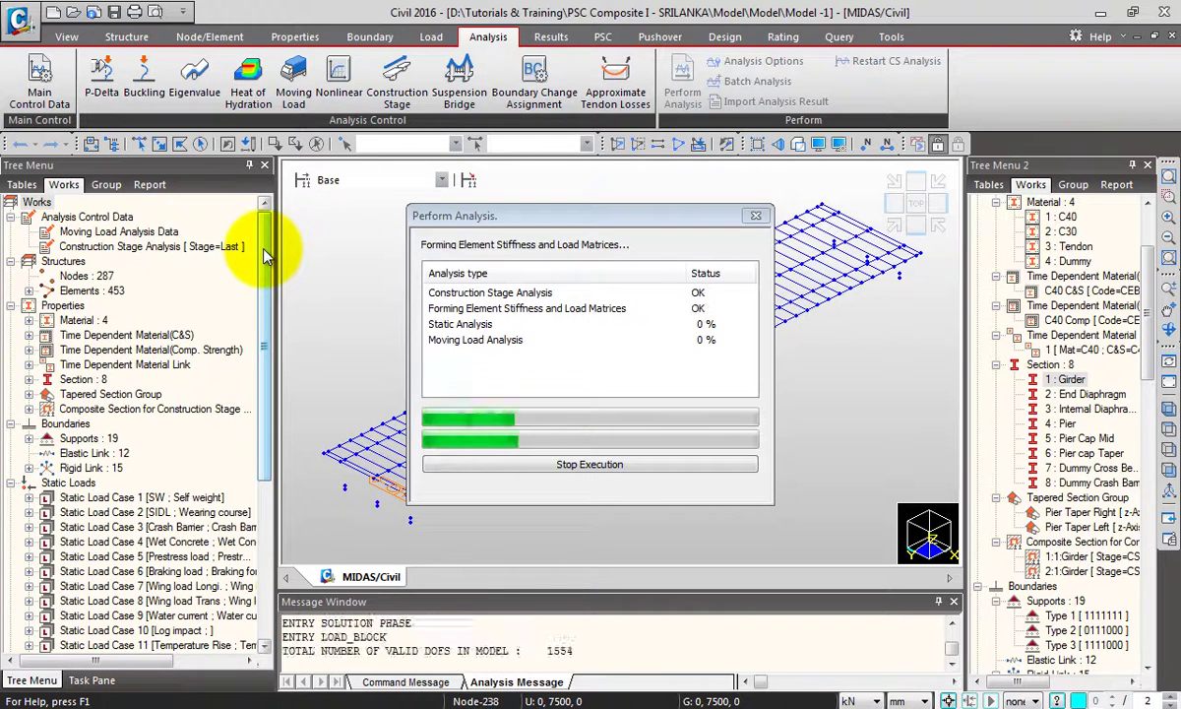
Enlarge the Message Window and check the TOTAL SOLUTION TIME of 77.95 seconds.
{"action": "left_click_drag", "start_coordinate": [264, 246], "coordinate": [153, 495]}
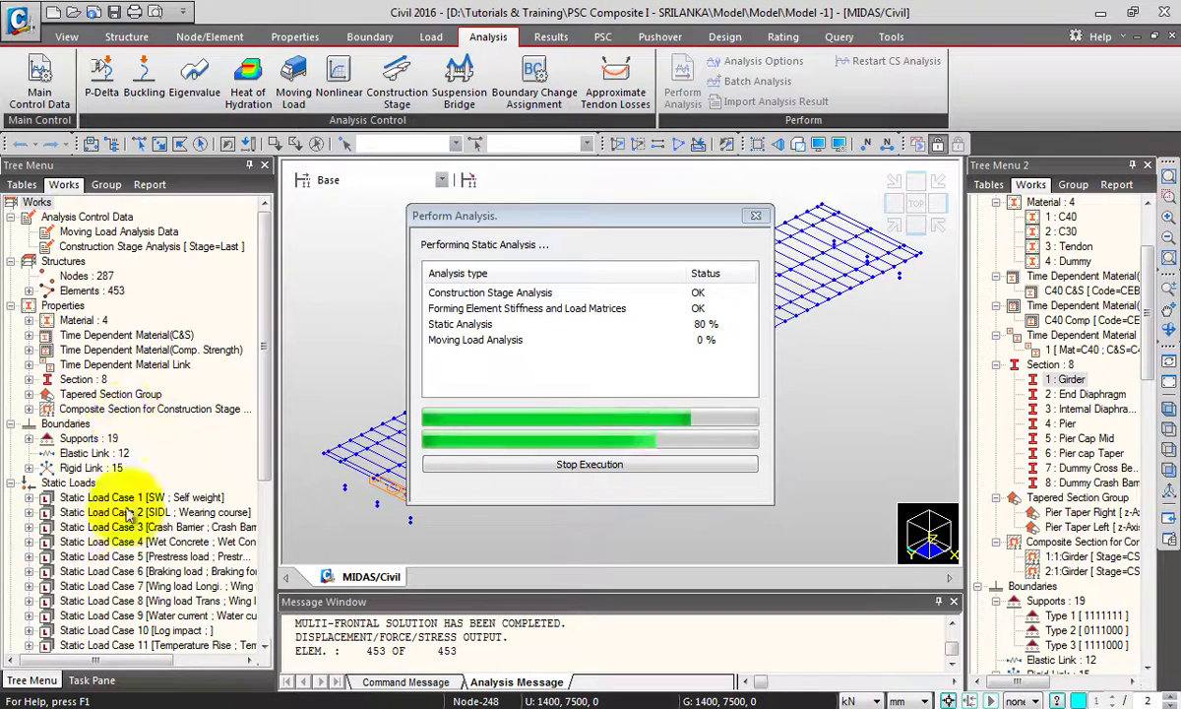
{"action": "scroll", "coordinate": [250, 264], "scroll_direction": "down", "scroll_amount": 6}
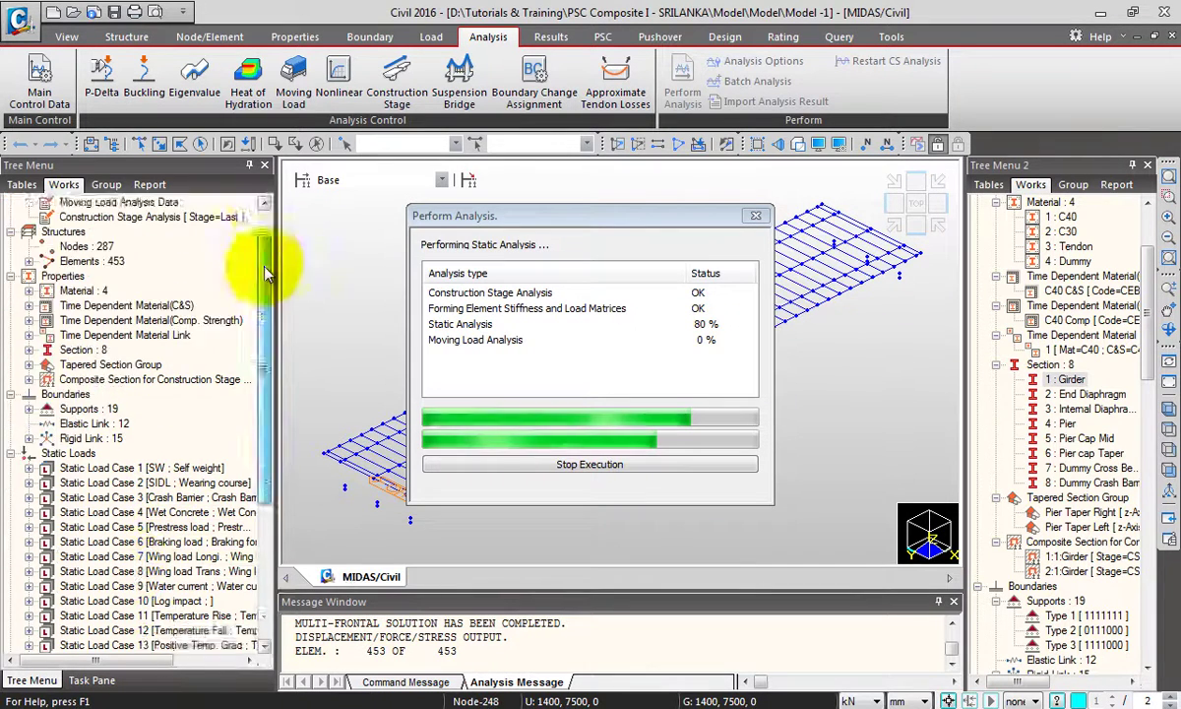
{"action": "scroll", "coordinate": [264, 224], "scroll_direction": "up", "scroll_amount": 6}
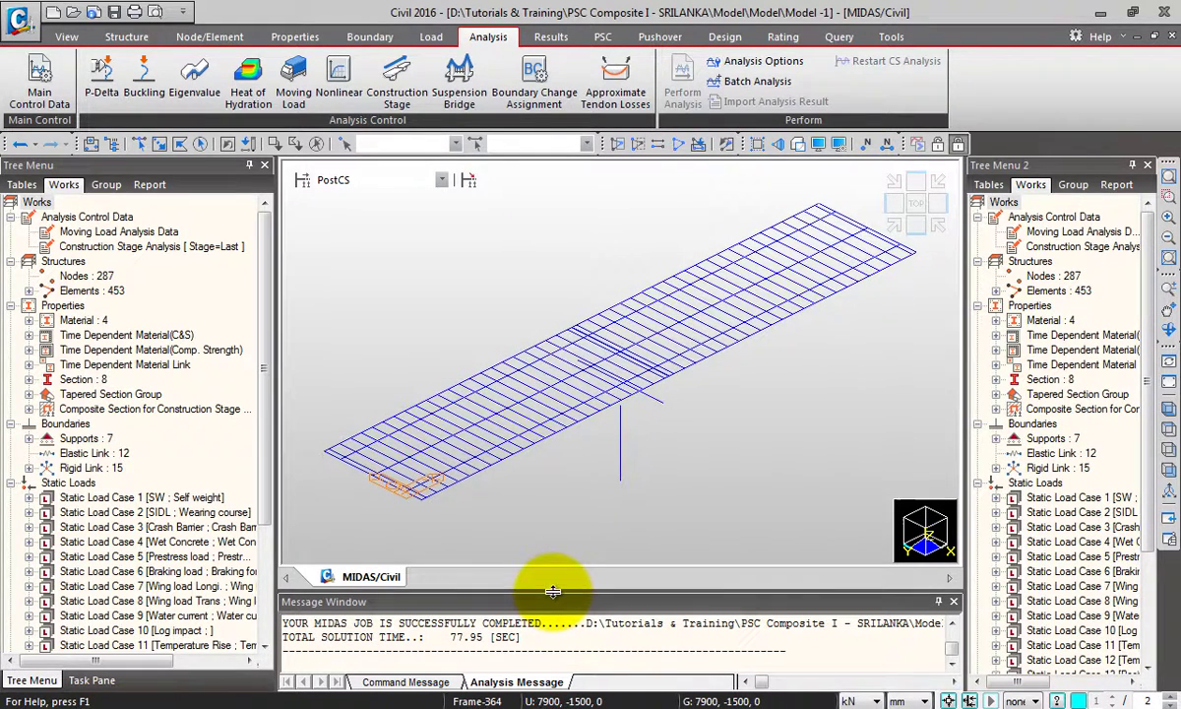
{"action": "left_click_drag", "start_coordinate": [553, 591], "coordinate": [559, 537]}
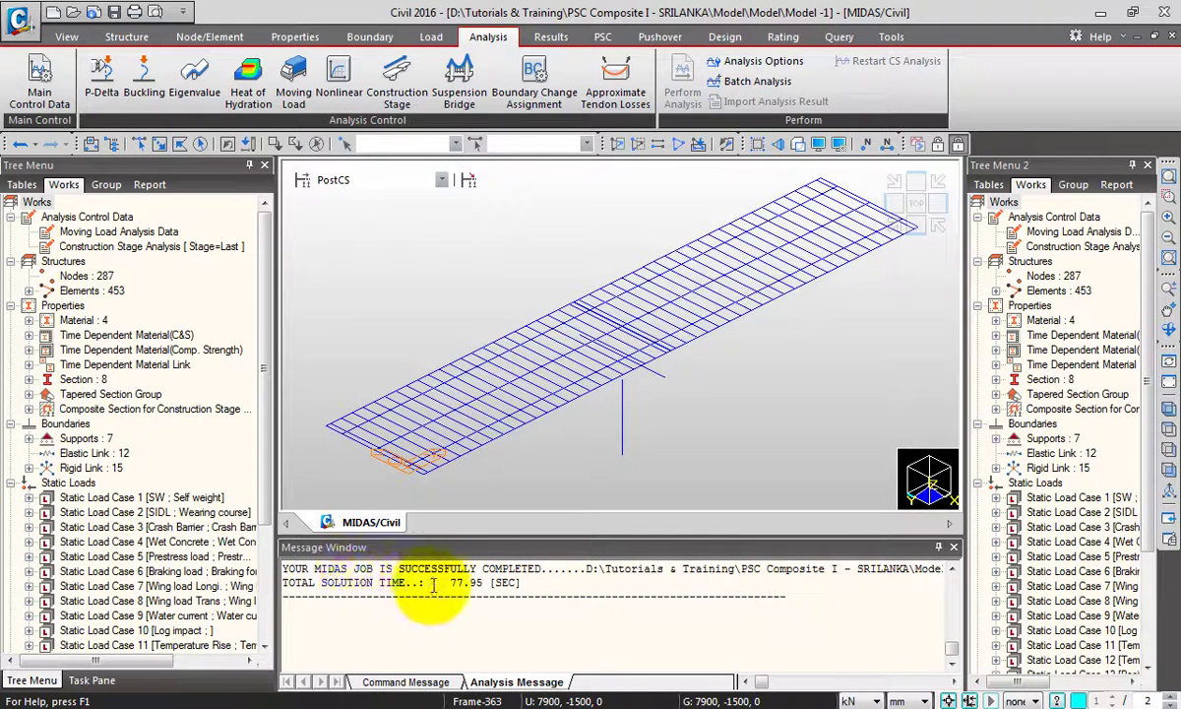
{"action": "mouse_move", "coordinate": [445, 582]}
{"action": "left_mouse_down"}
{"action": "mouse_move", "coordinate": [550, 577]}
{"action": "mouse_move", "coordinate": [438, 582]}
{"action": "left_mouse_up"}
{"action": "left_click", "coordinate": [562, 618]}
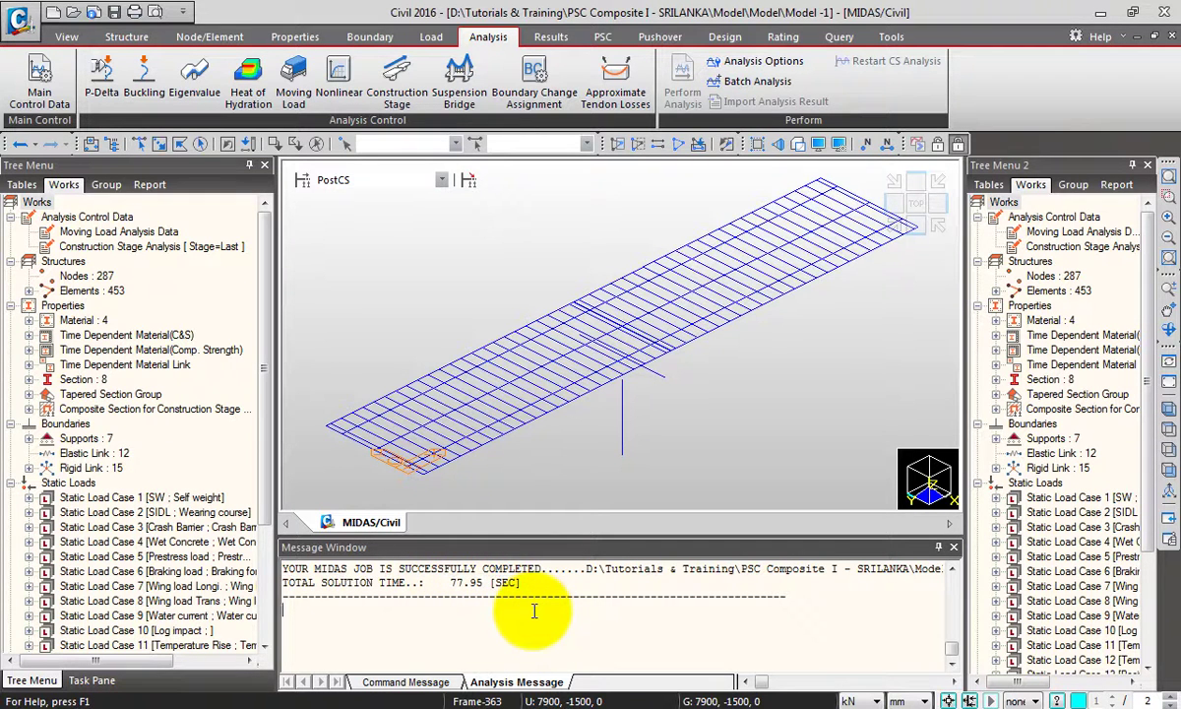